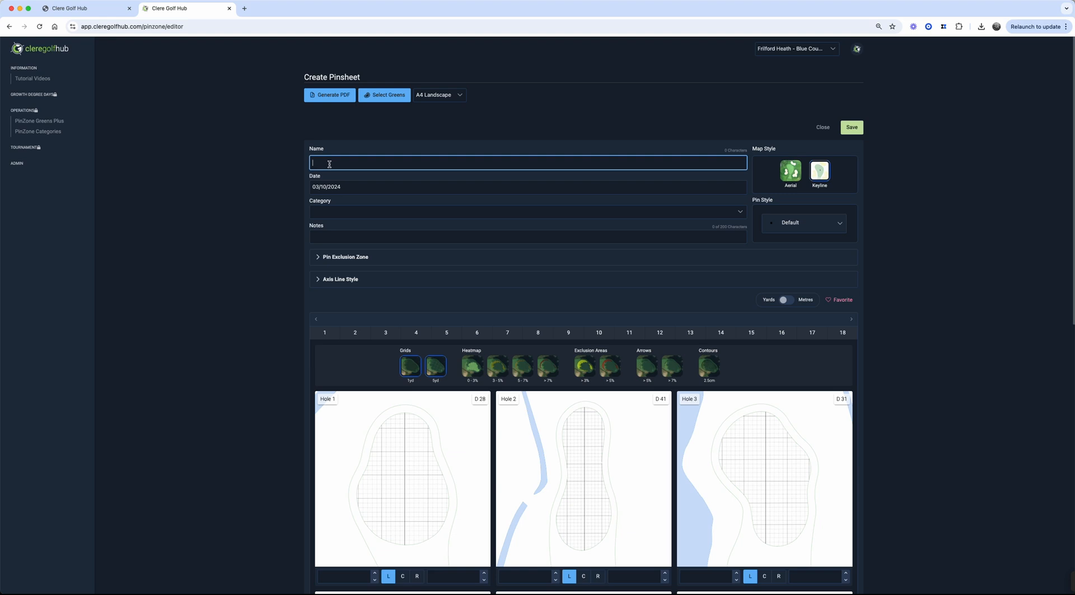
Name the pinsheet "Test Pin Sheet" and set its category to Tier 1 - Day 1
text(est Pin Sheet)
click(321, 186)
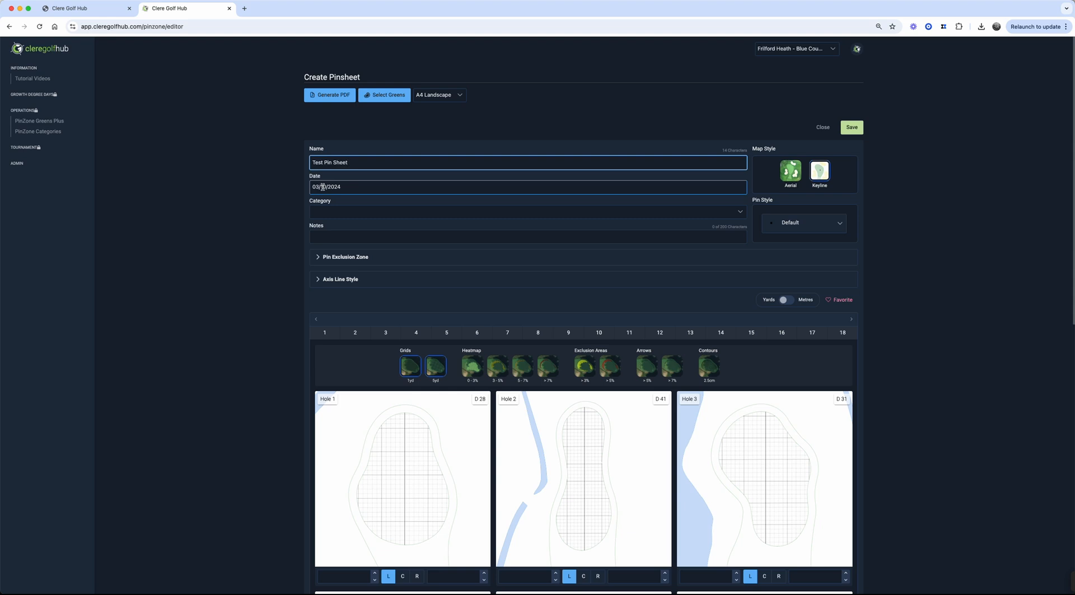
click(740, 212)
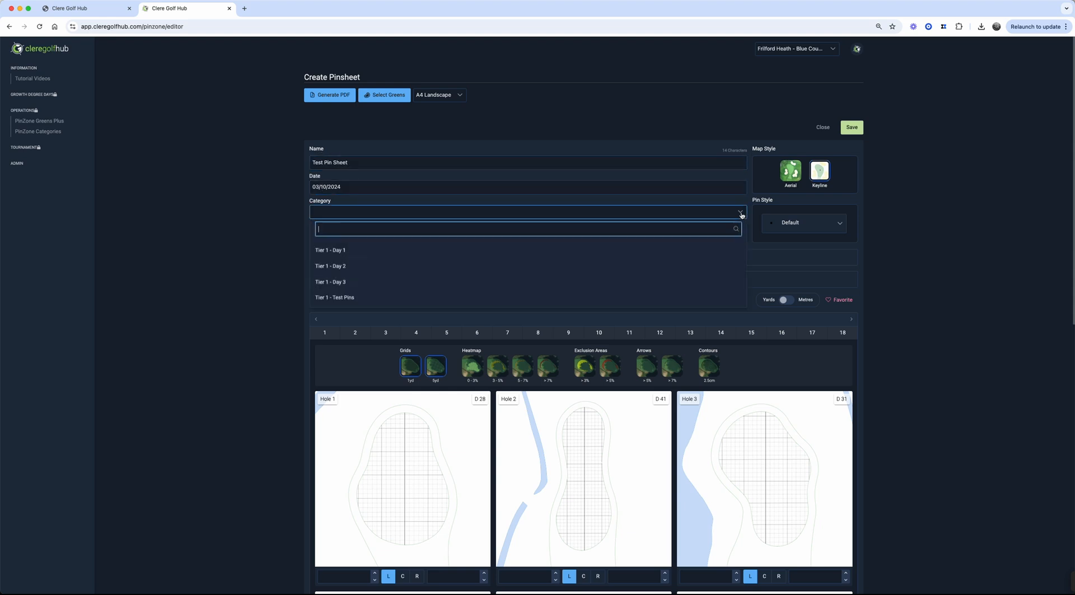
click(622, 256)
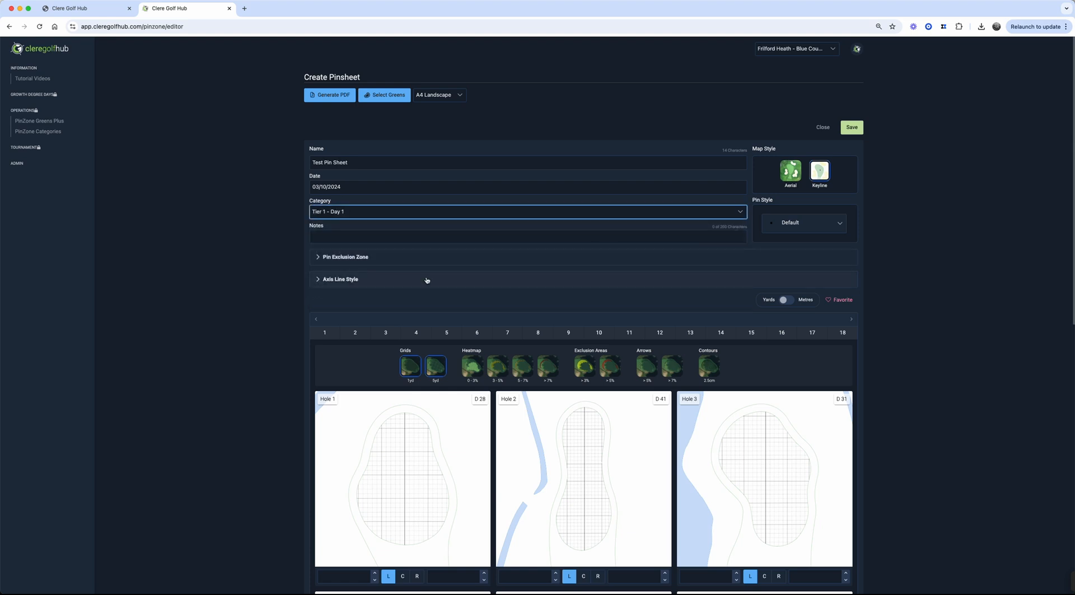
Set the pin exclusion zone to exclude pins 5 weeks old within 2 yards, and apply it
click(334, 257)
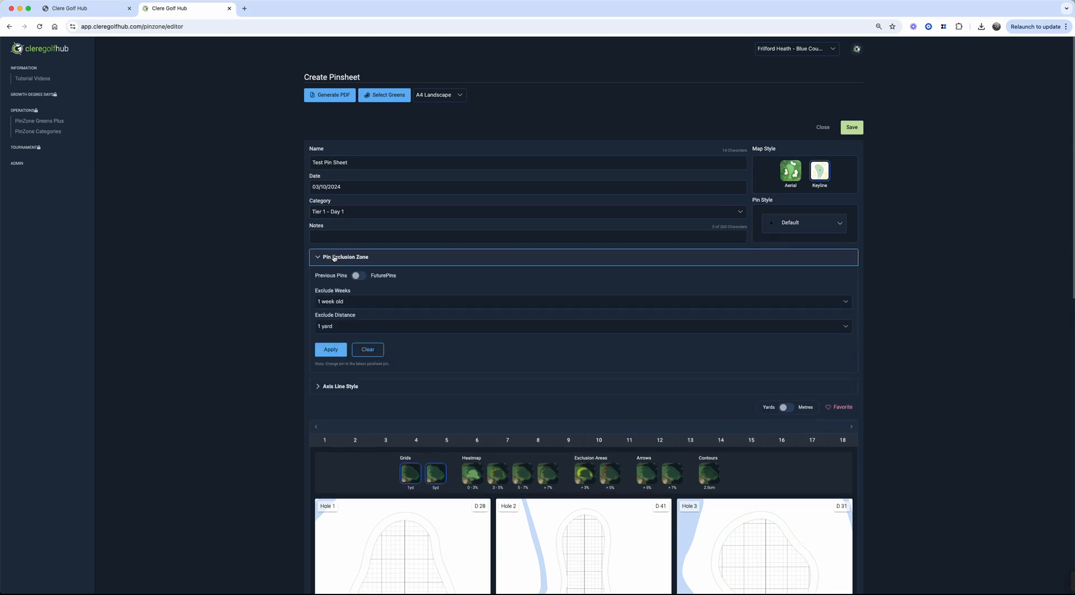
click(341, 303)
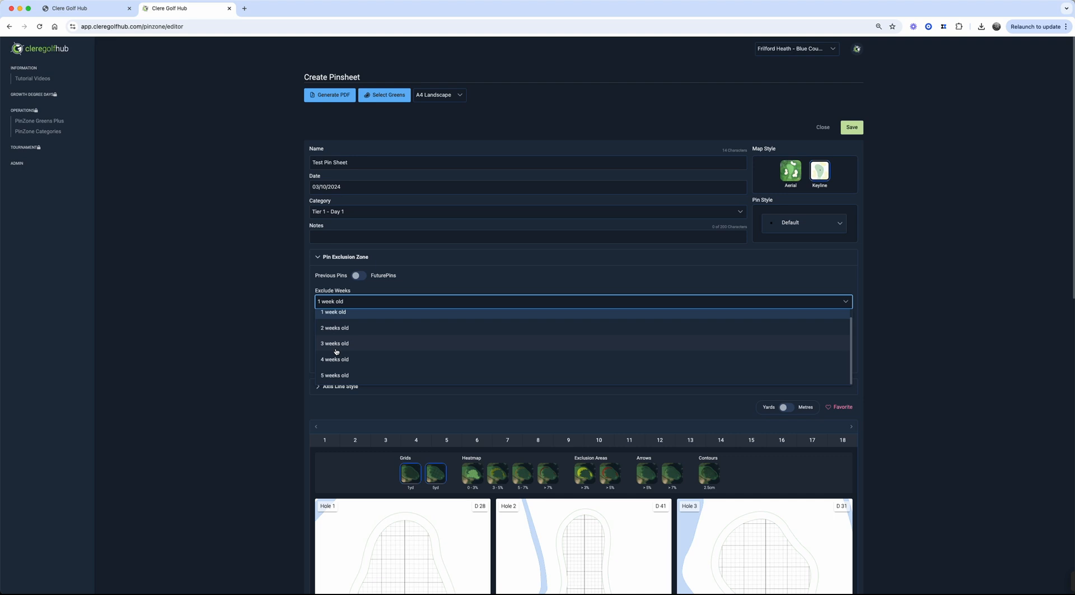
click(335, 378)
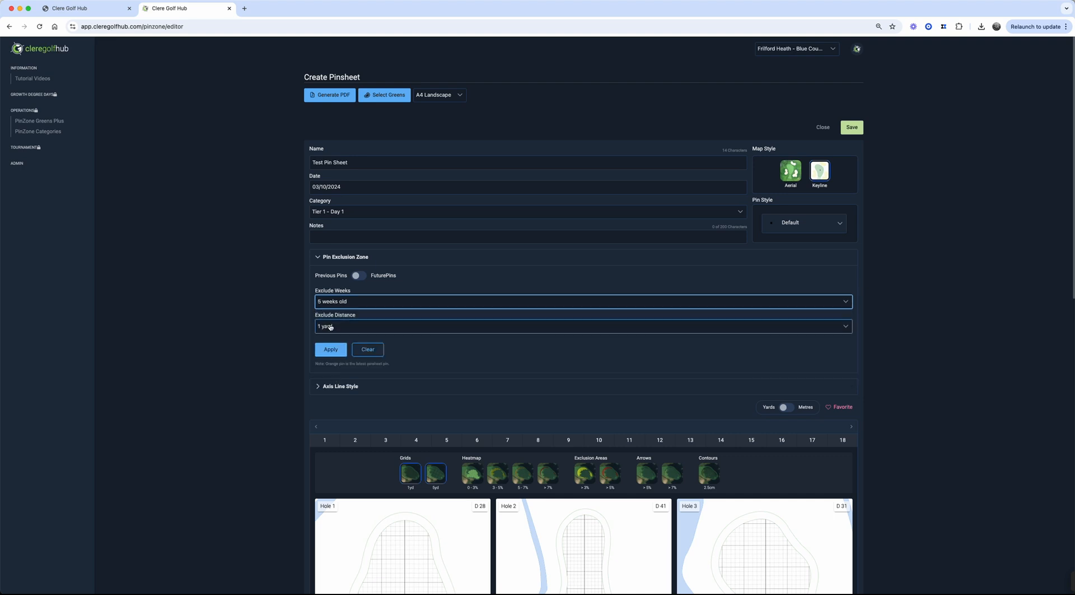
click(333, 330)
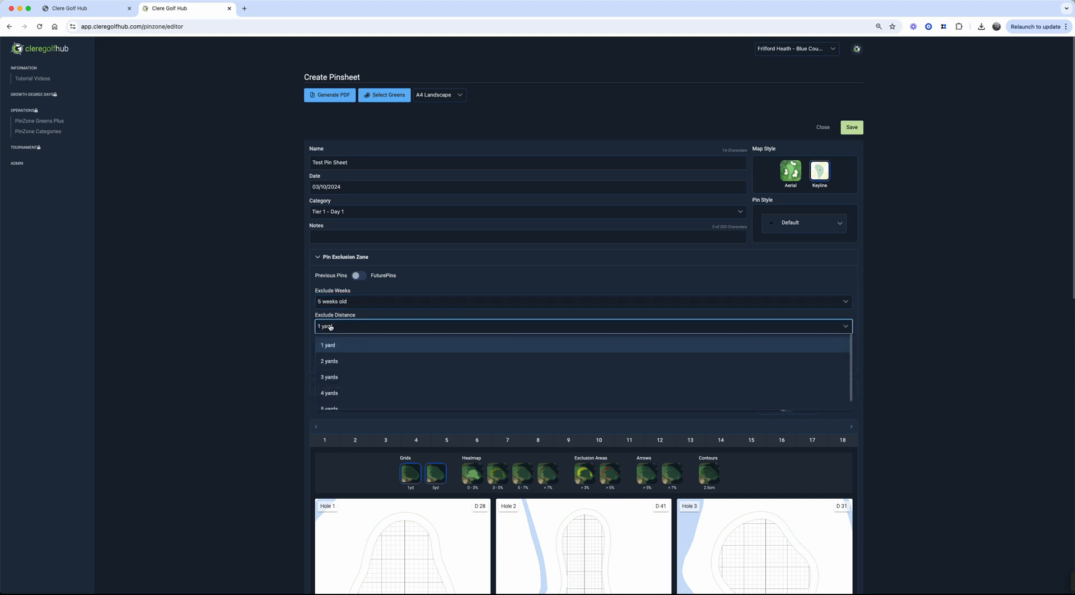
click(330, 361)
click(330, 352)
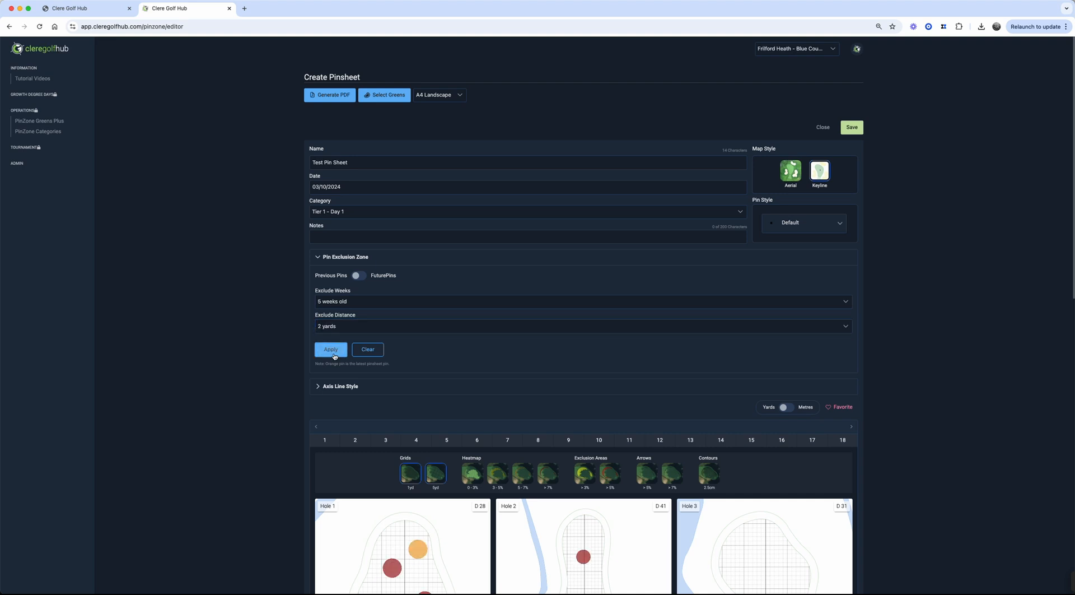
Toggle the grid overlays and enable the over 7% and 5–7% heatmap layers on the greens
scroll(439, 425, down, 5)
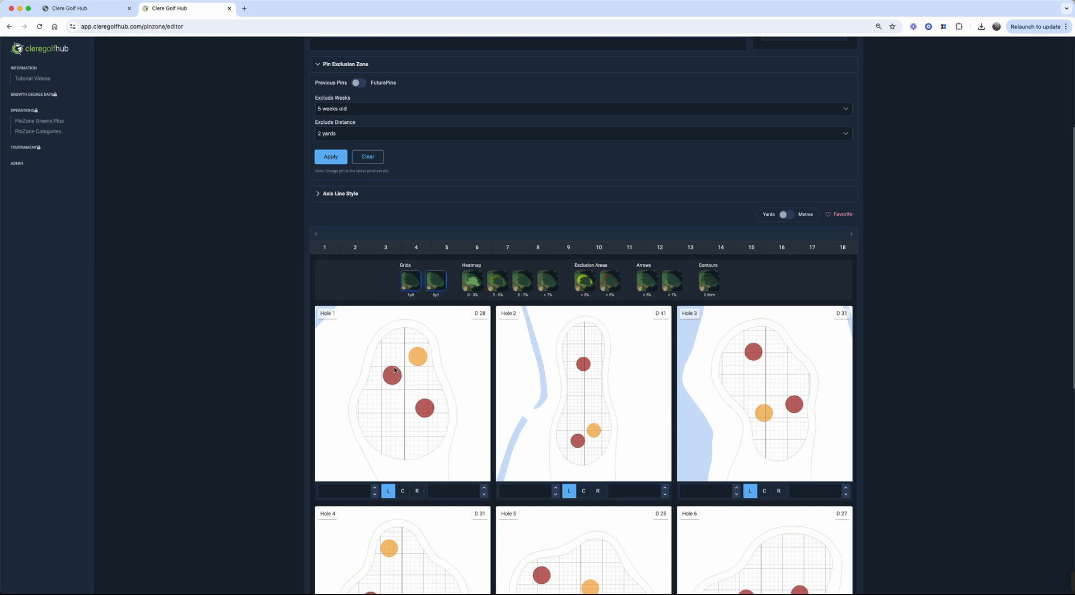
click(409, 282)
click(435, 287)
click(548, 287)
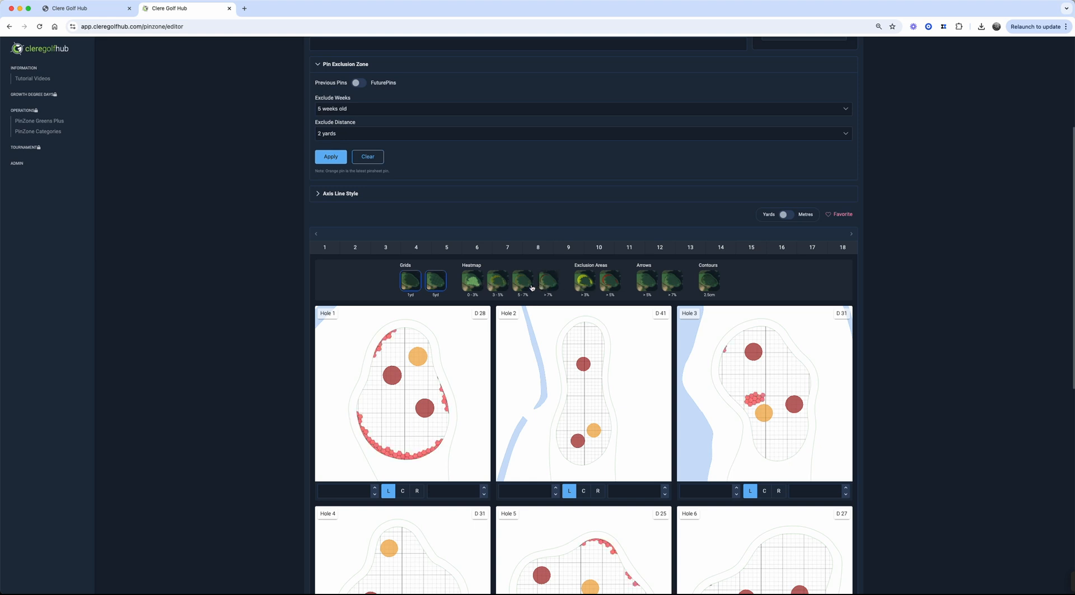
click(525, 286)
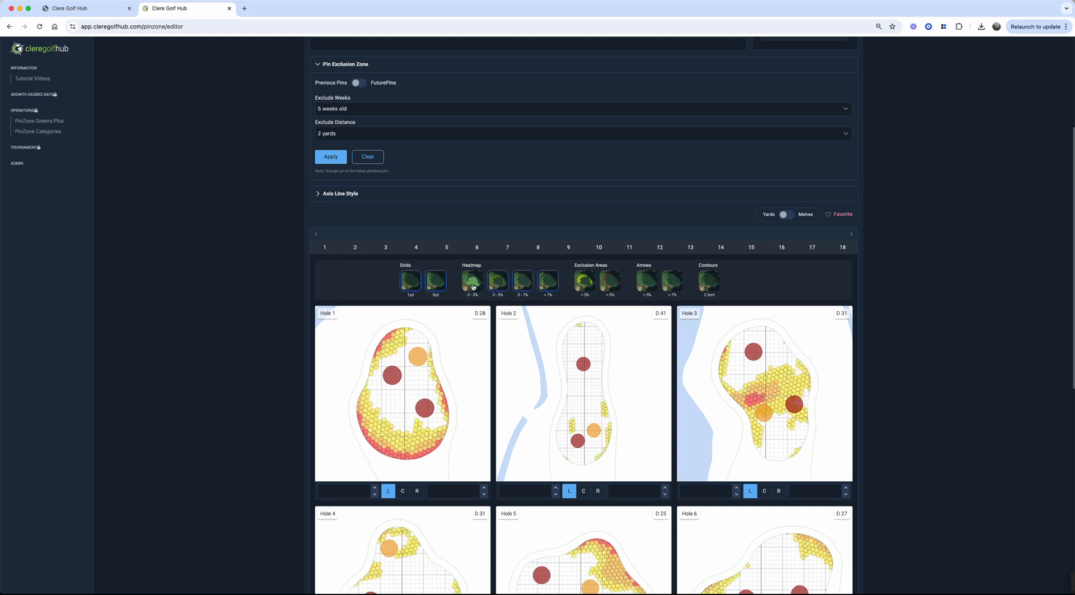
Place pin positions on the greens of holes 1 to 6
click(395, 400)
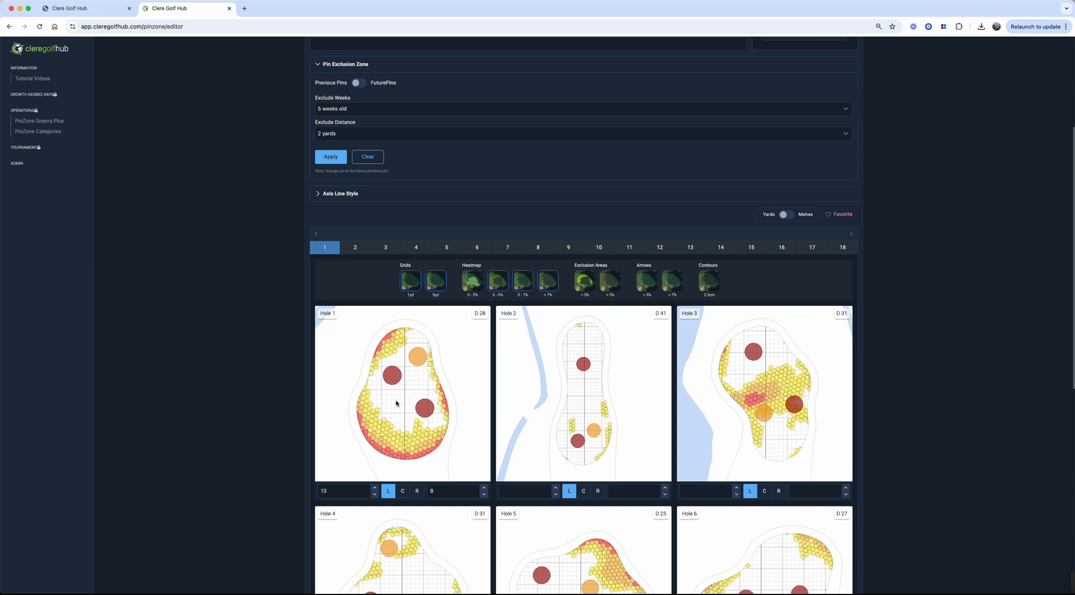
click(578, 384)
click(739, 373)
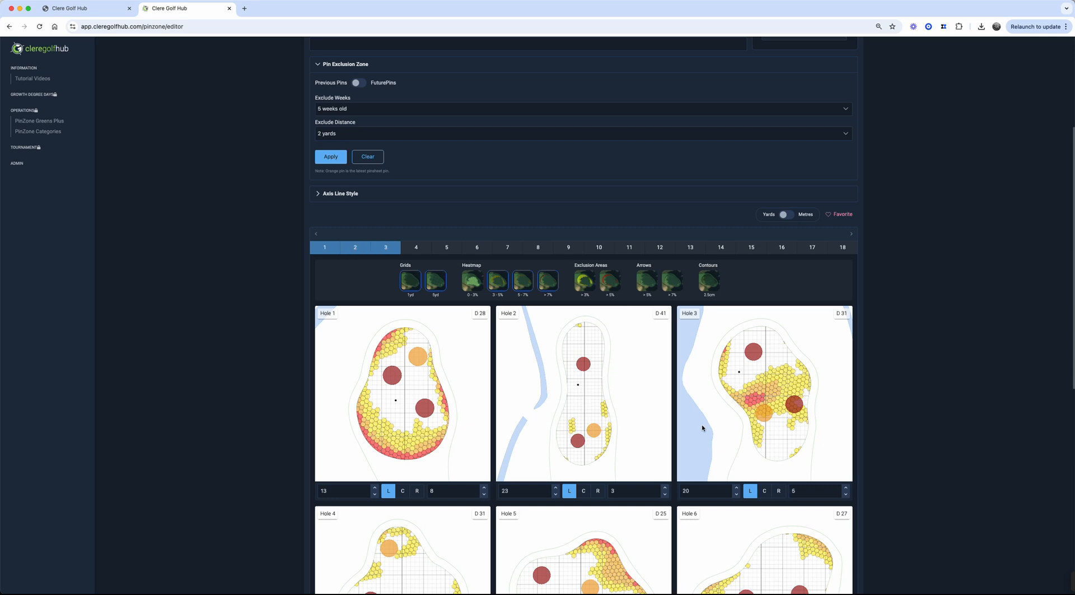
scroll(728, 414, down, 3)
click(781, 402)
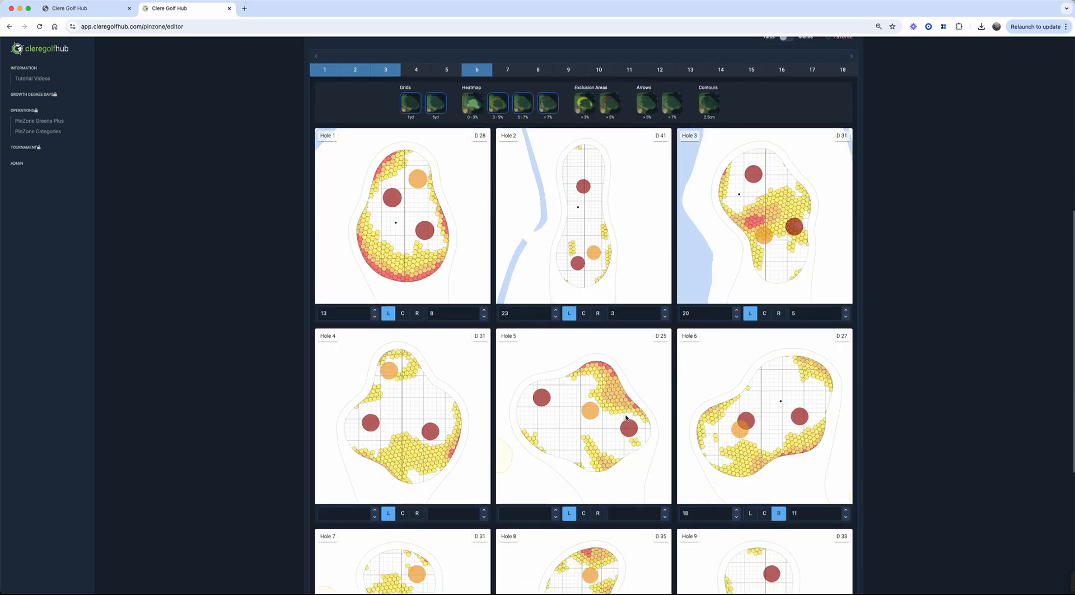
click(559, 419)
click(422, 411)
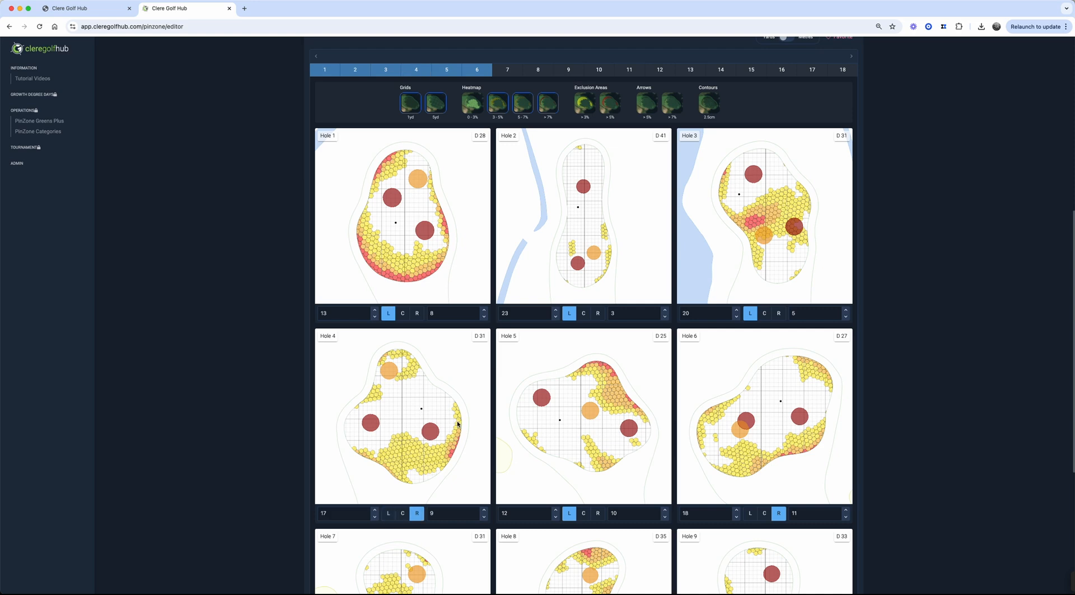
Place pin positions on the greens of holes 7, 8 and 9
scroll(448, 418, down, 3)
click(390, 506)
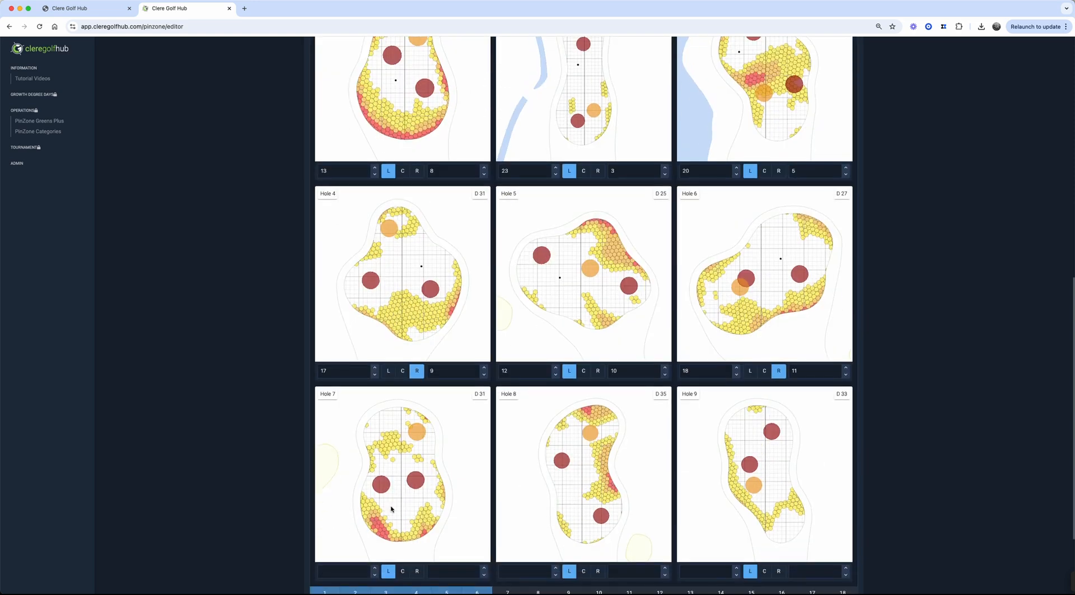
click(568, 498)
click(750, 442)
Switch to the back nine and place pin positions on holes 13 to 18
scroll(750, 448, down, 3)
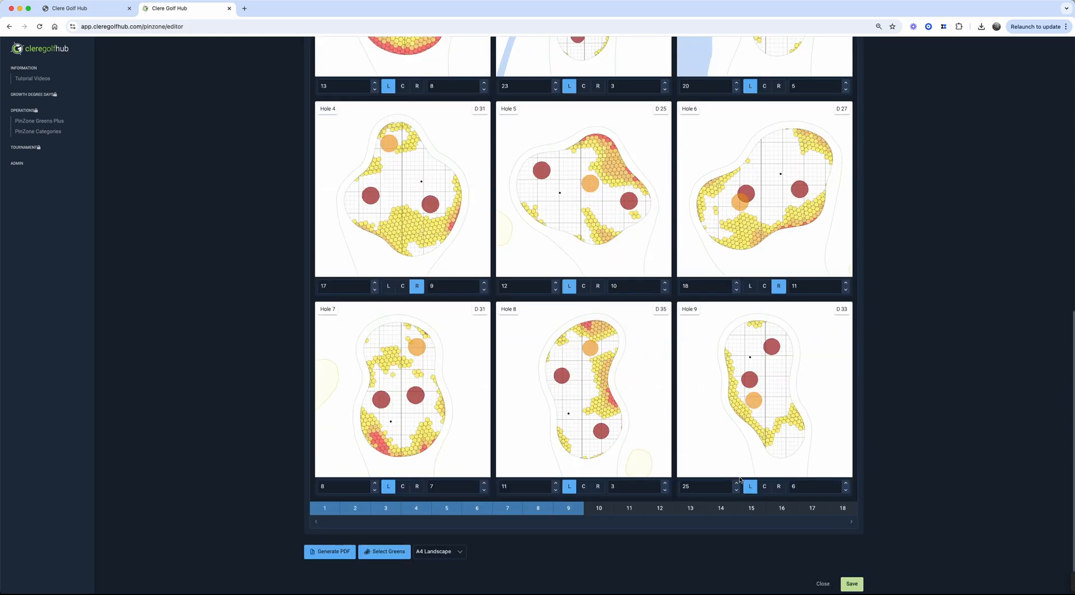
click(851, 490)
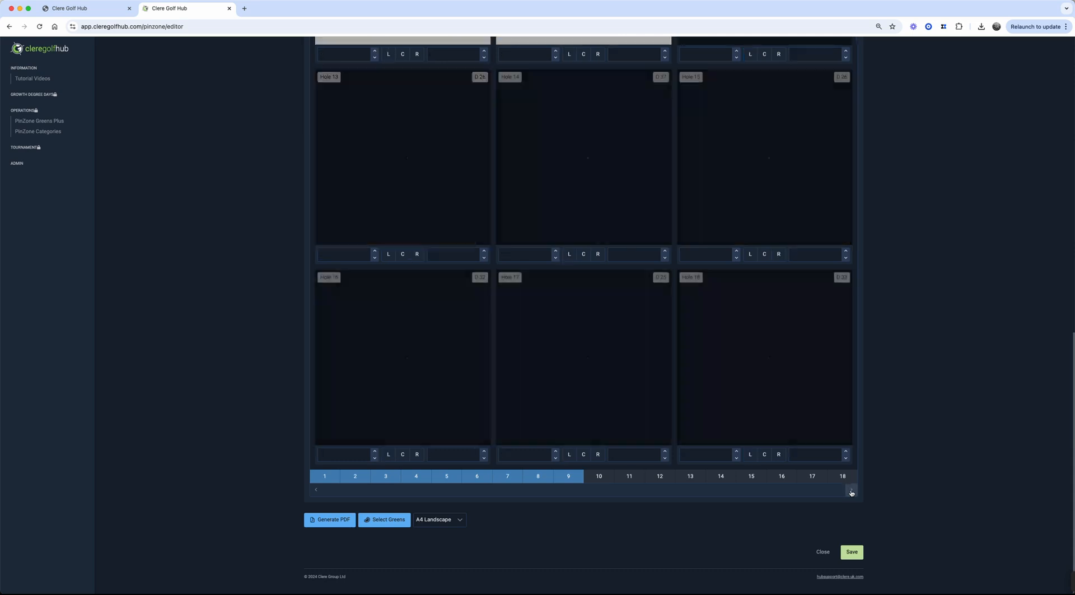
click(775, 393)
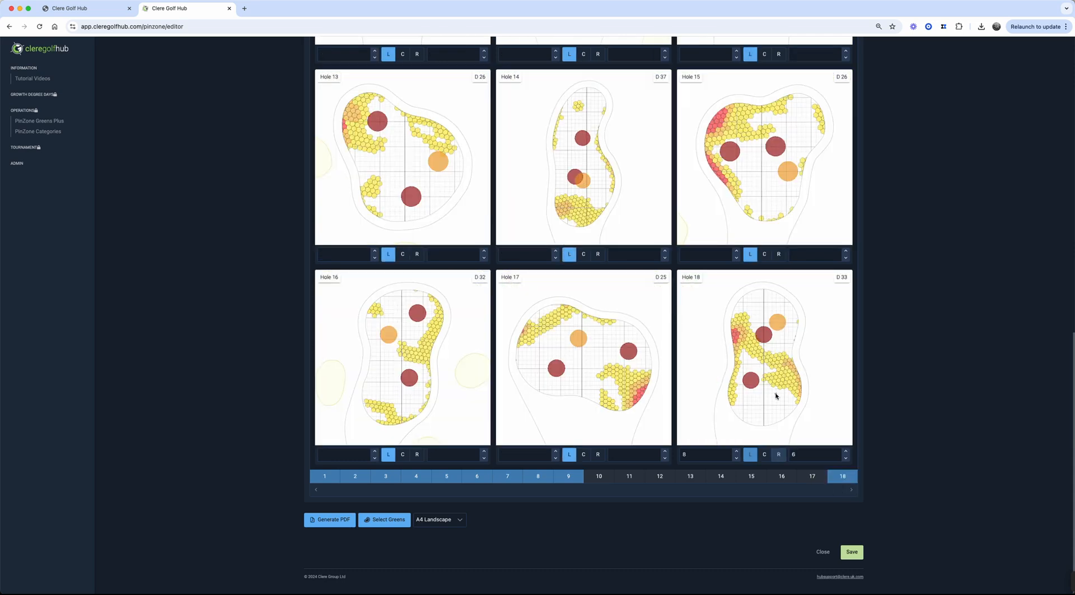
click(597, 356)
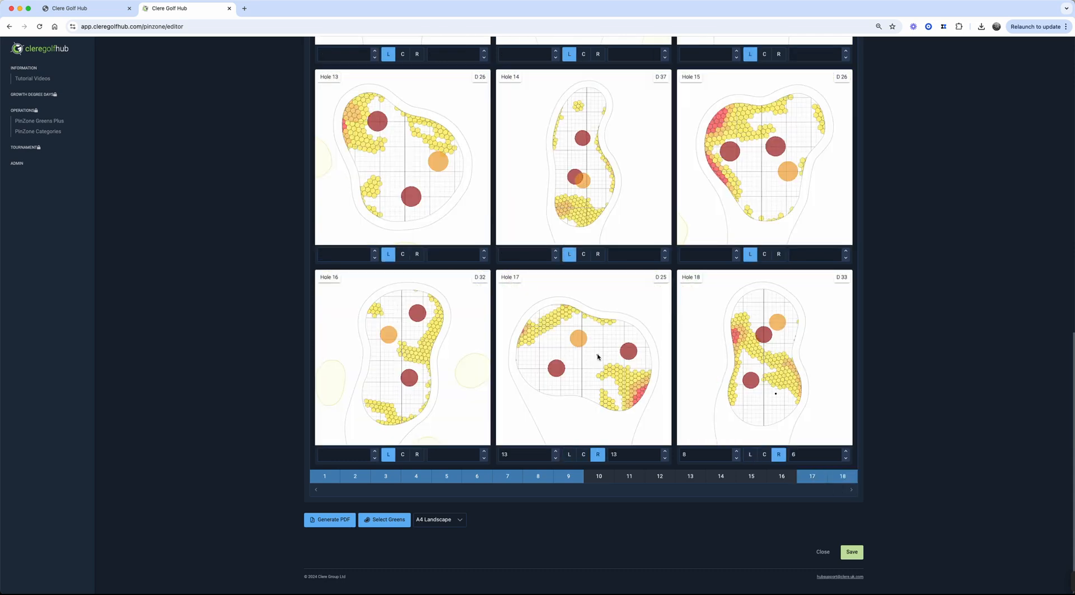
click(387, 361)
click(394, 164)
click(573, 158)
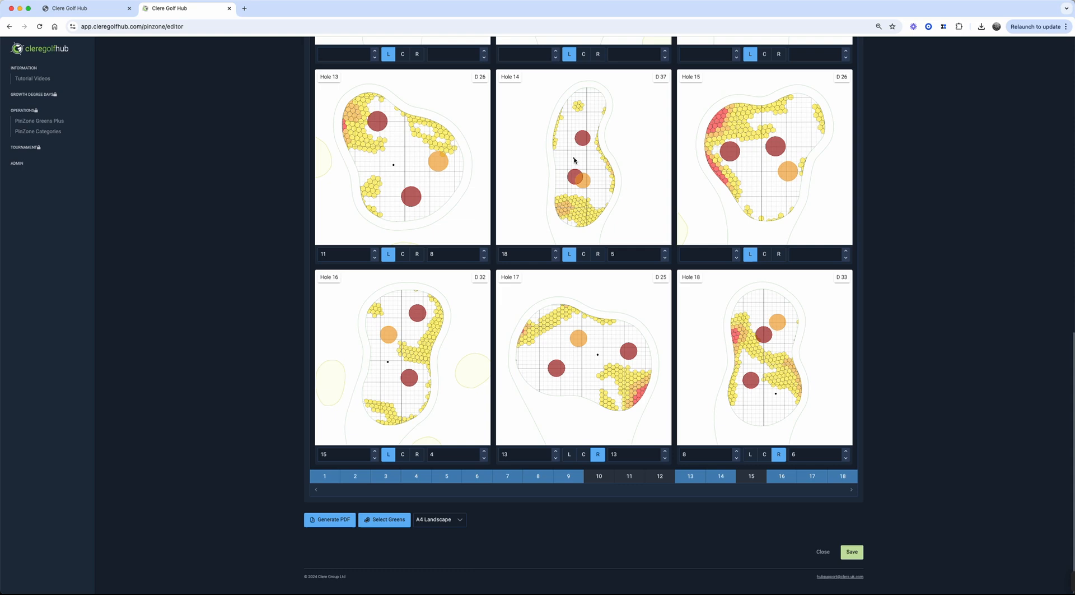
click(753, 170)
Place pin positions on the greens of holes 12 and 11
scroll(751, 168, up, 5)
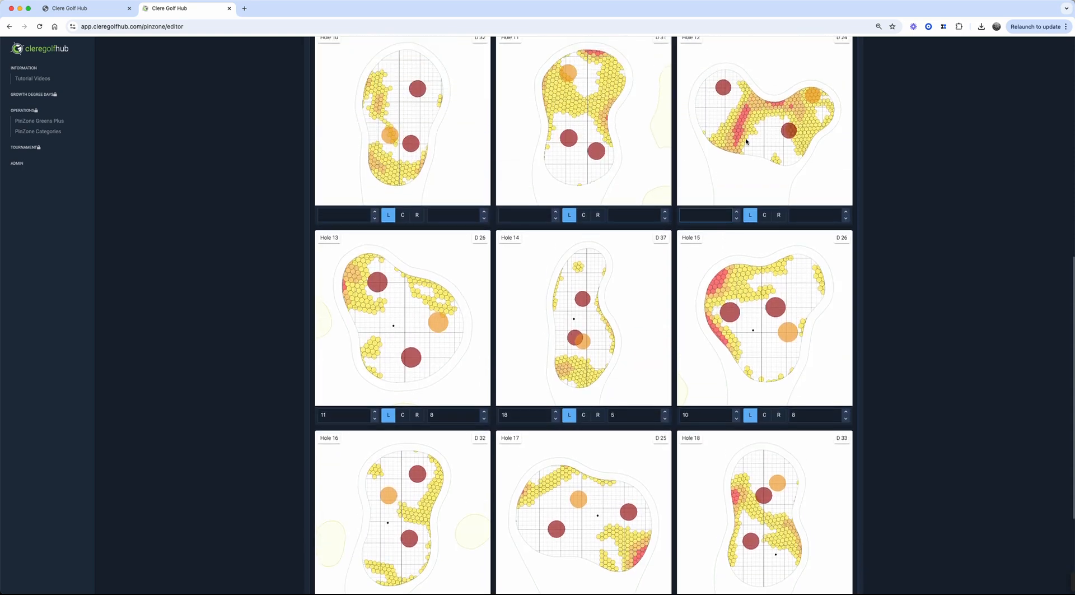
click(751, 142)
click(569, 102)
click(566, 162)
click(574, 160)
Position hole 10's pin by entering 12 with the right-edge reference, then placing it directly on the green
click(351, 214)
text(12)
click(430, 214)
click(417, 215)
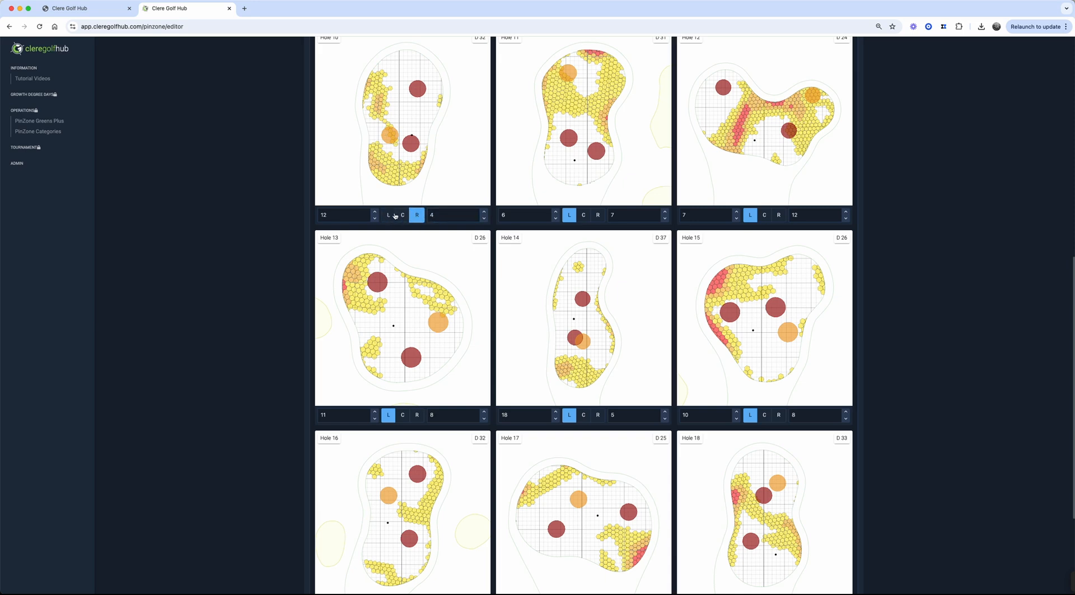
click(412, 117)
Save the pinsheet
scroll(596, 143, up, 10)
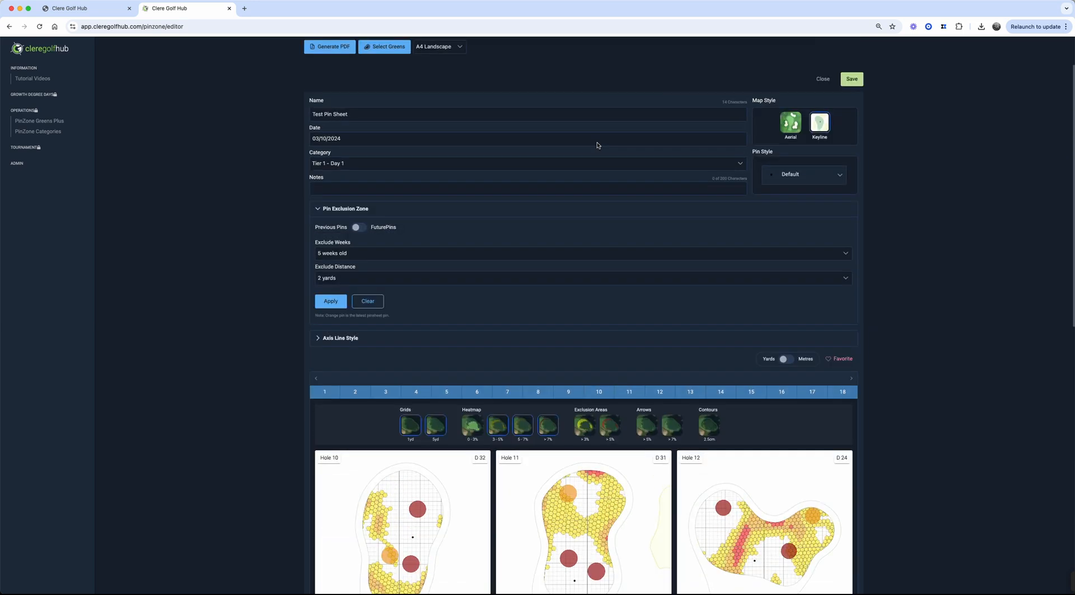
click(852, 127)
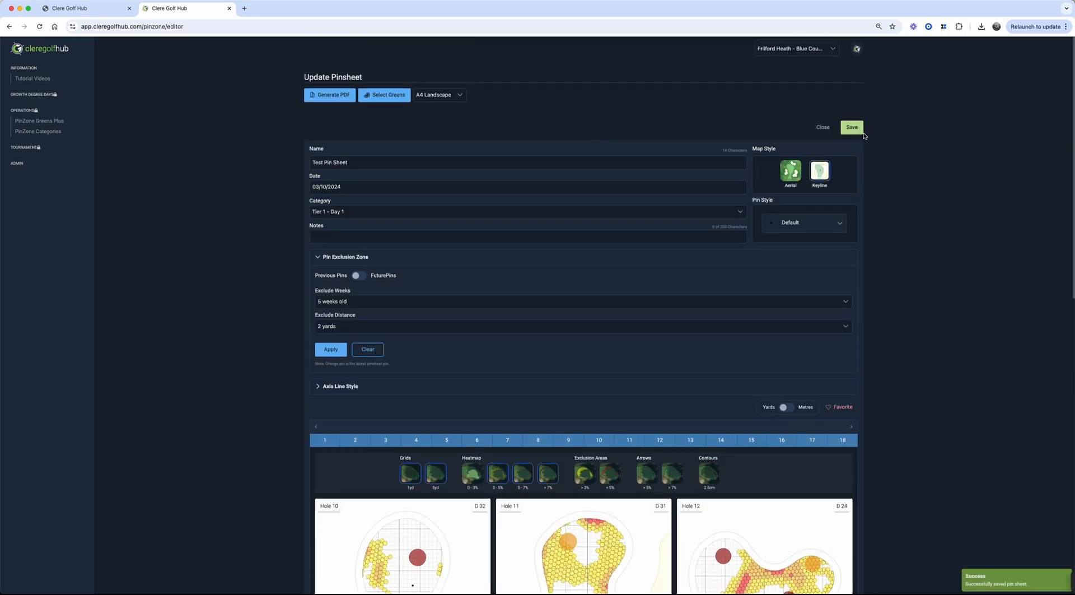
Clear the pin exclusion zone settings
scroll(633, 232, down, 4)
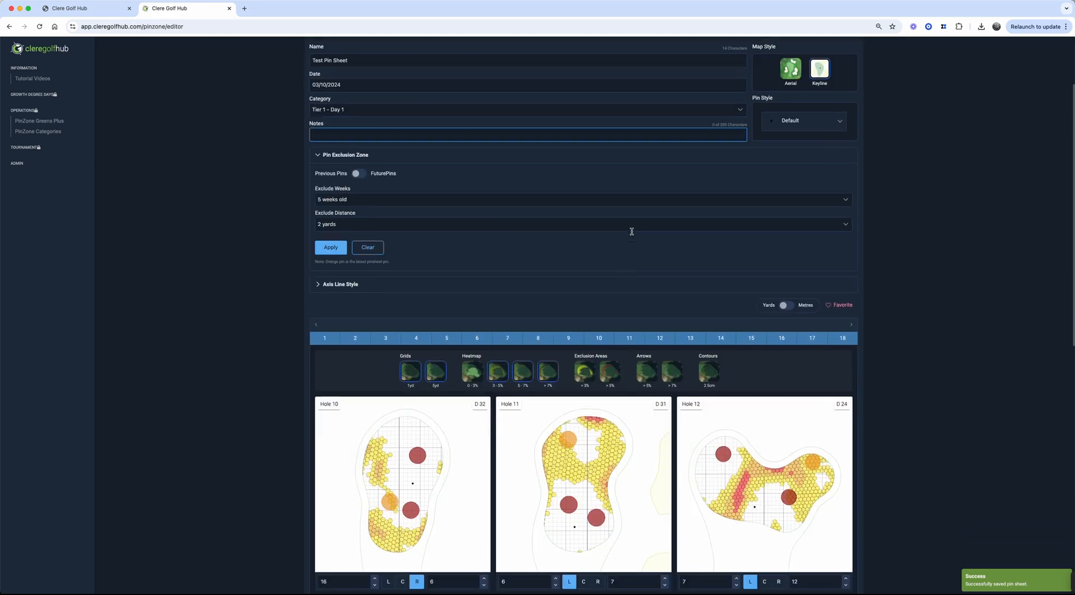
scroll(631, 234, down, 3)
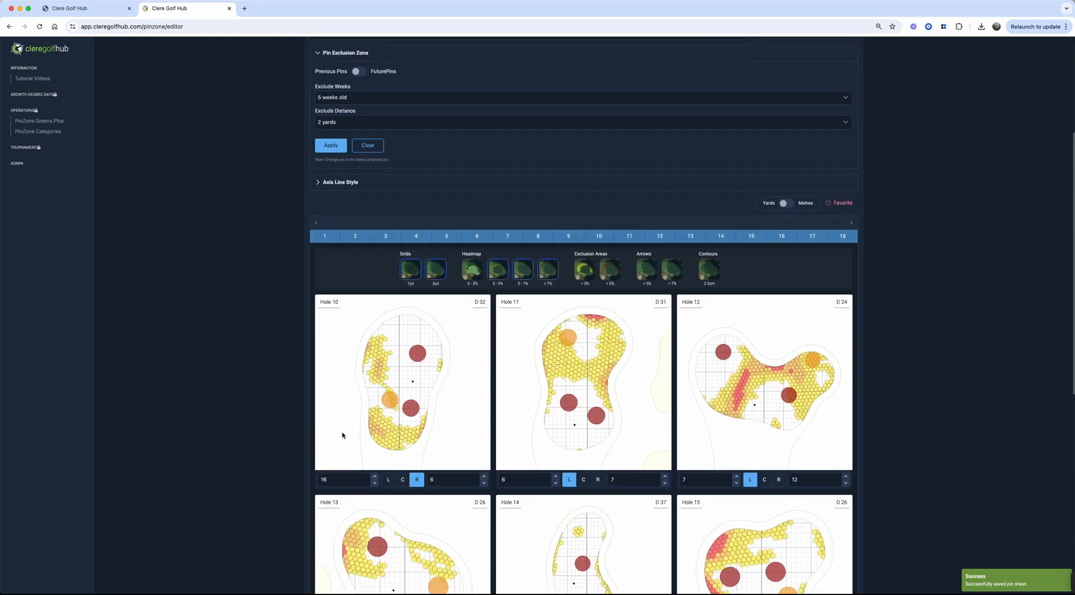
scroll(508, 374, down, 4)
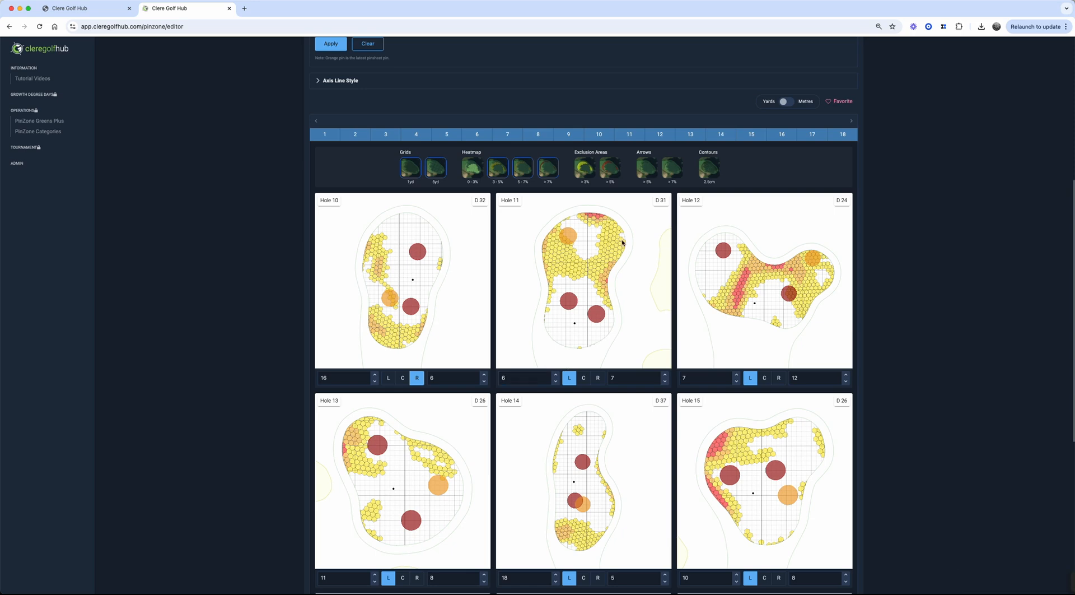
scroll(464, 190, up, 4)
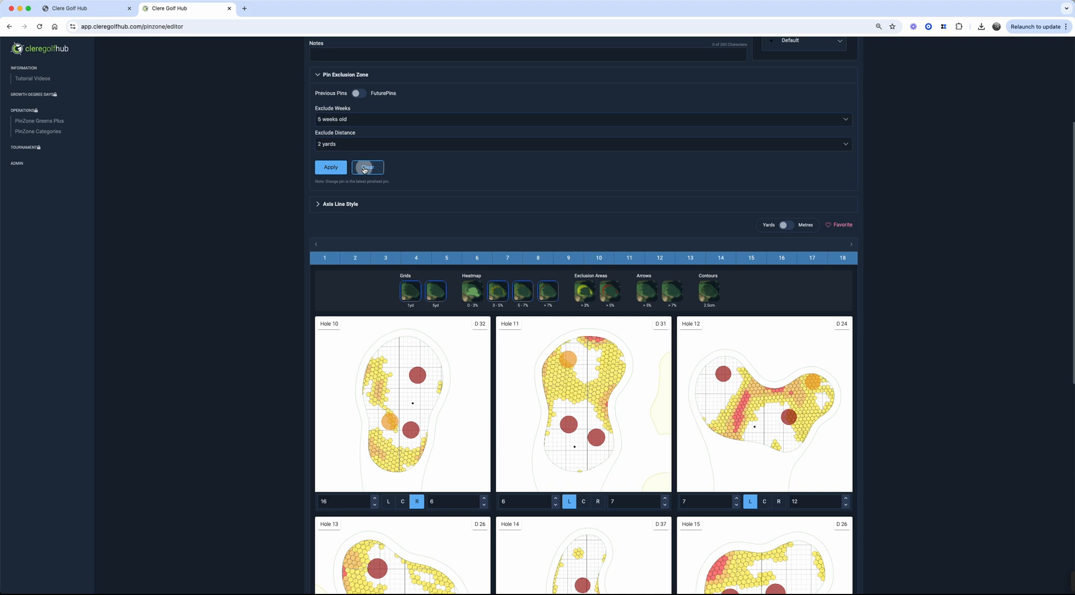
click(364, 168)
Turn off the over 7%, 5–7% and 3–5% heatmap layers and the 1 yd grid
click(553, 299)
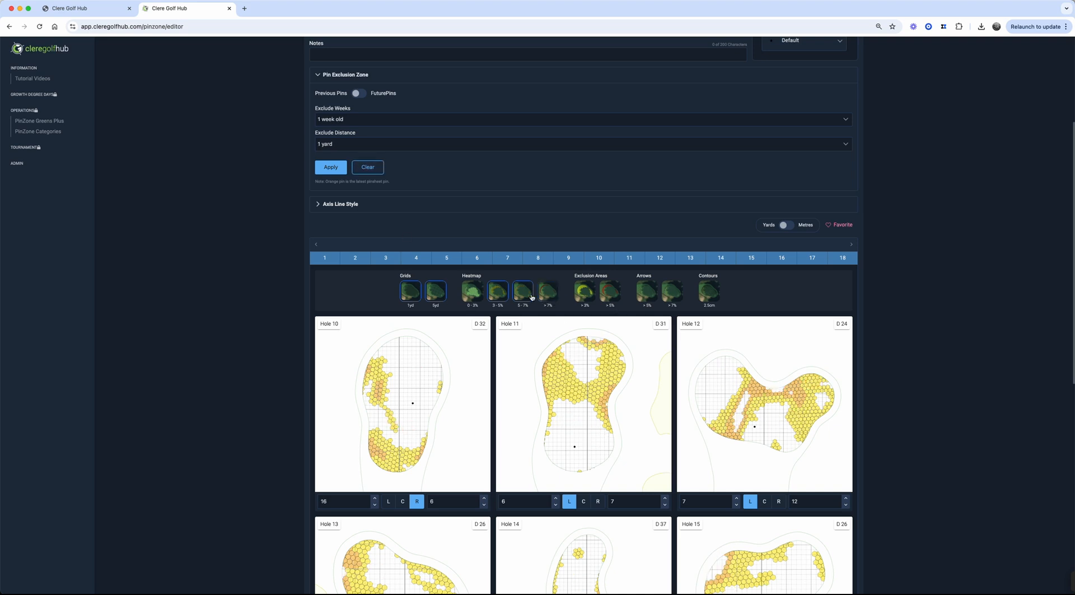
click(522, 297)
click(498, 292)
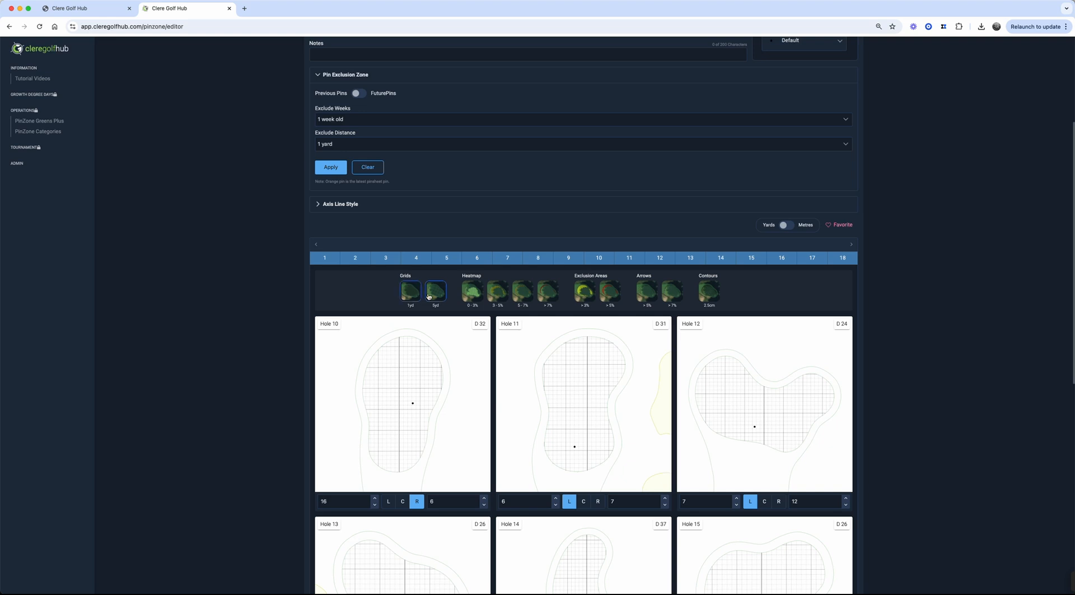
click(410, 291)
Set the pin style to Flag 2
scroll(617, 352, up, 2)
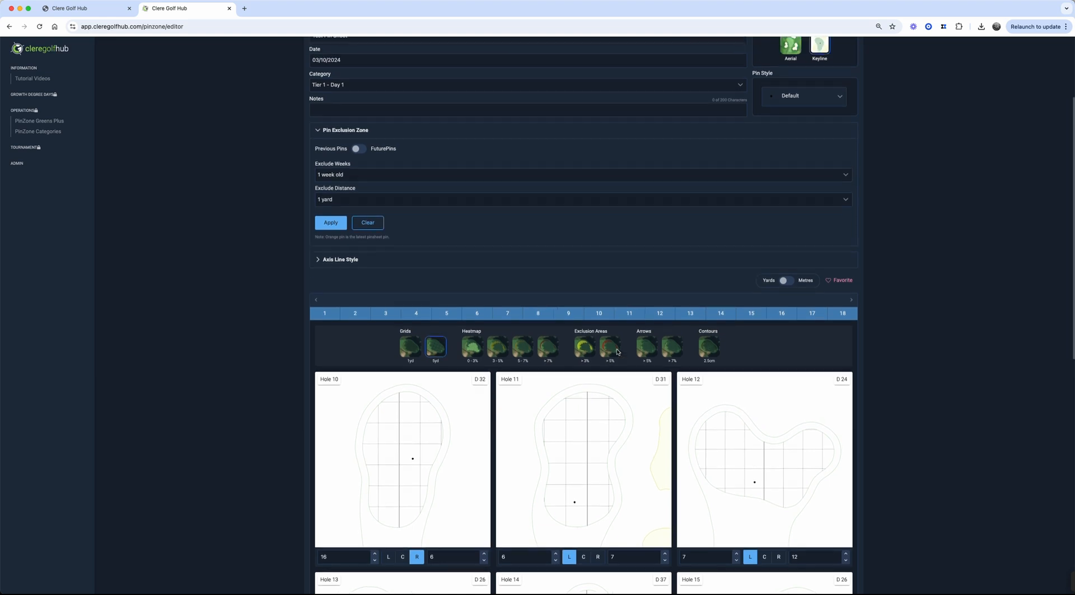
scroll(617, 351, up, 1)
click(834, 116)
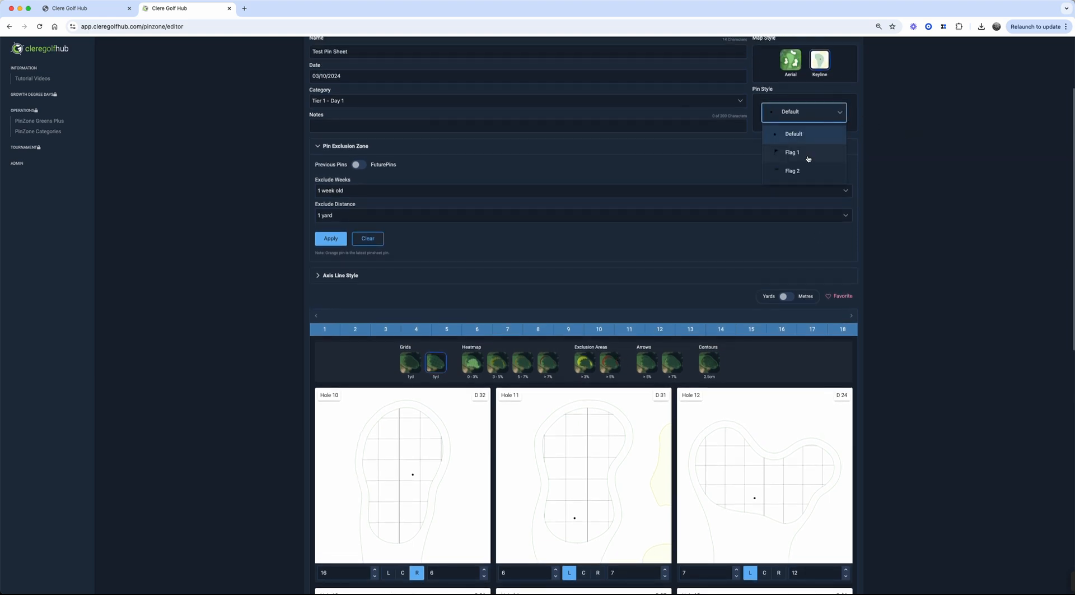
click(800, 172)
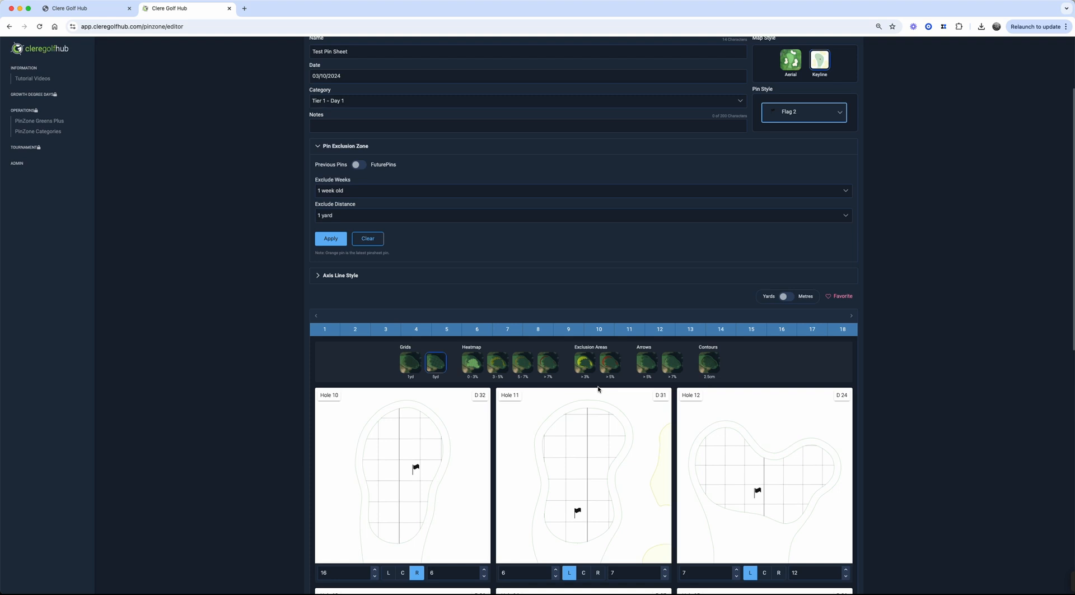
Set the PDF layout to A4 Landscape - Dist to Green Centre
scroll(601, 386, up, 3)
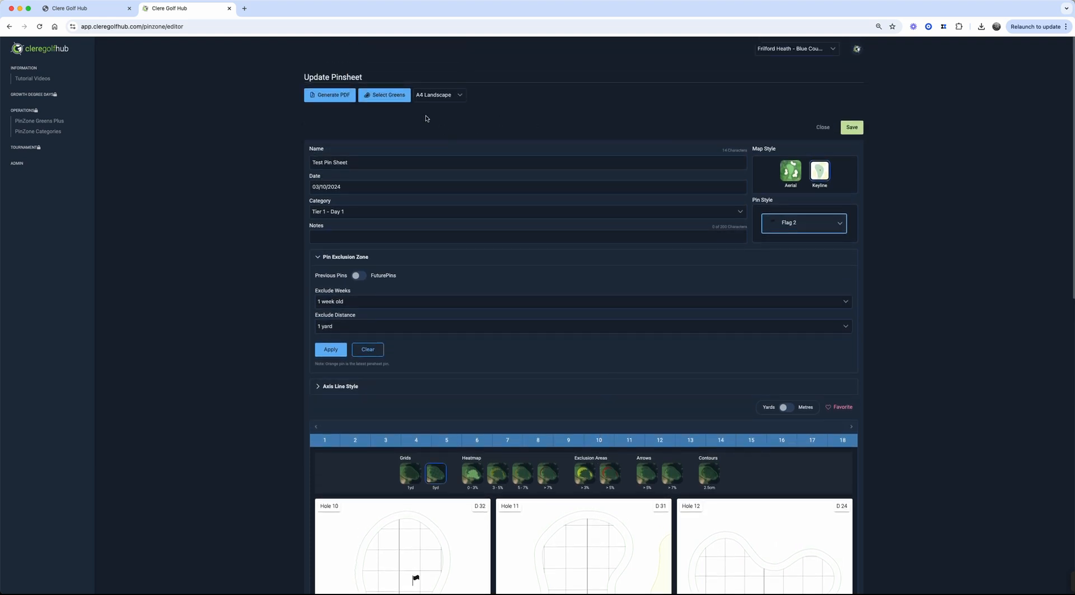
click(460, 96)
scroll(468, 160, down, 3)
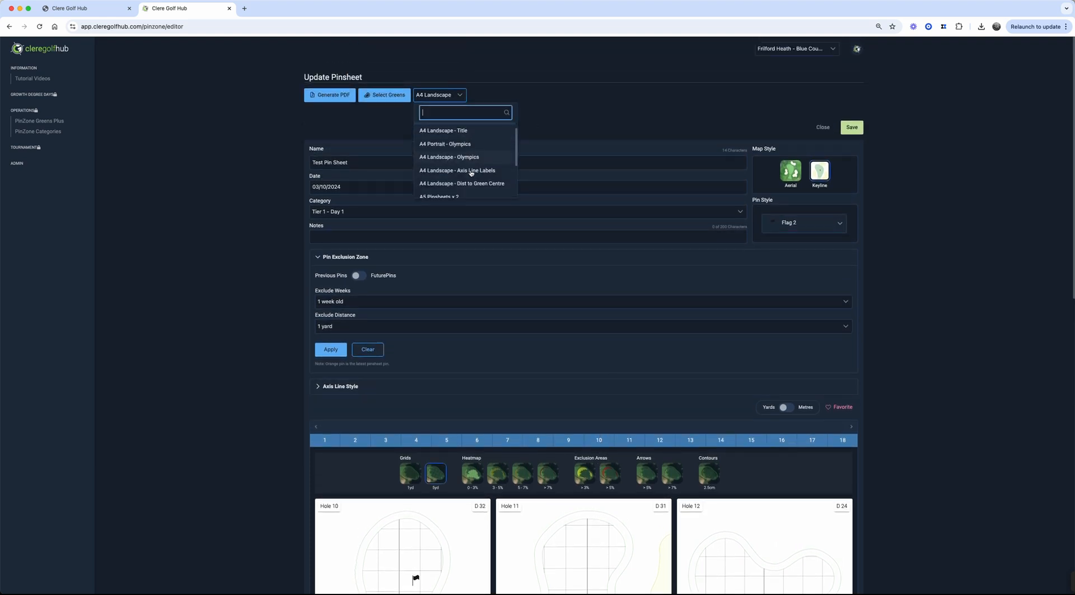
scroll(471, 173, up, 3)
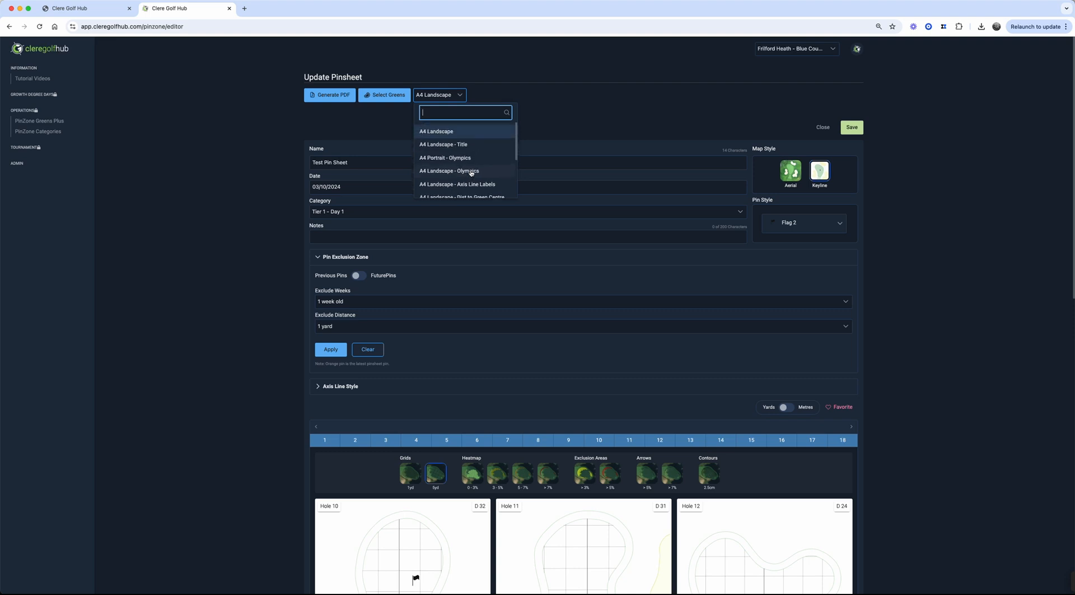
scroll(470, 173, down, 1)
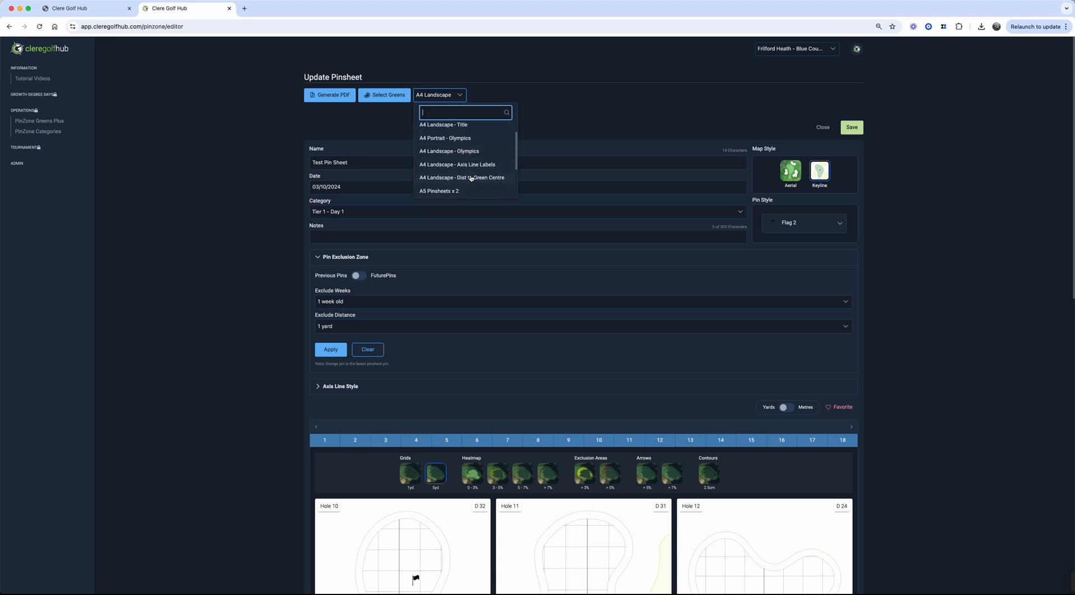
click(471, 178)
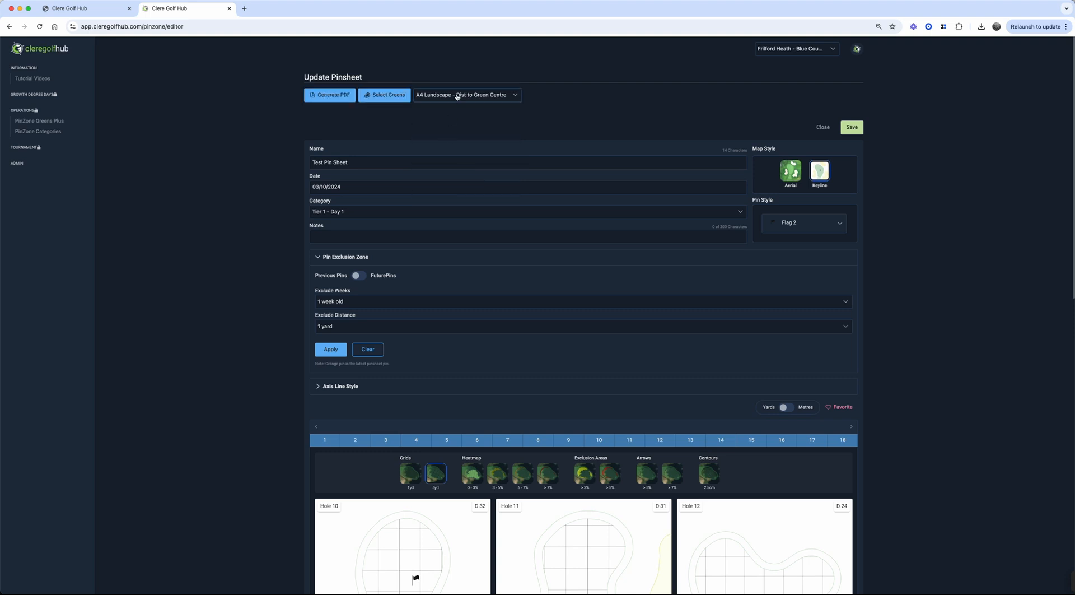
Generate the PDF pinsheet and open the downloaded file to review it before returning to the editor
click(336, 93)
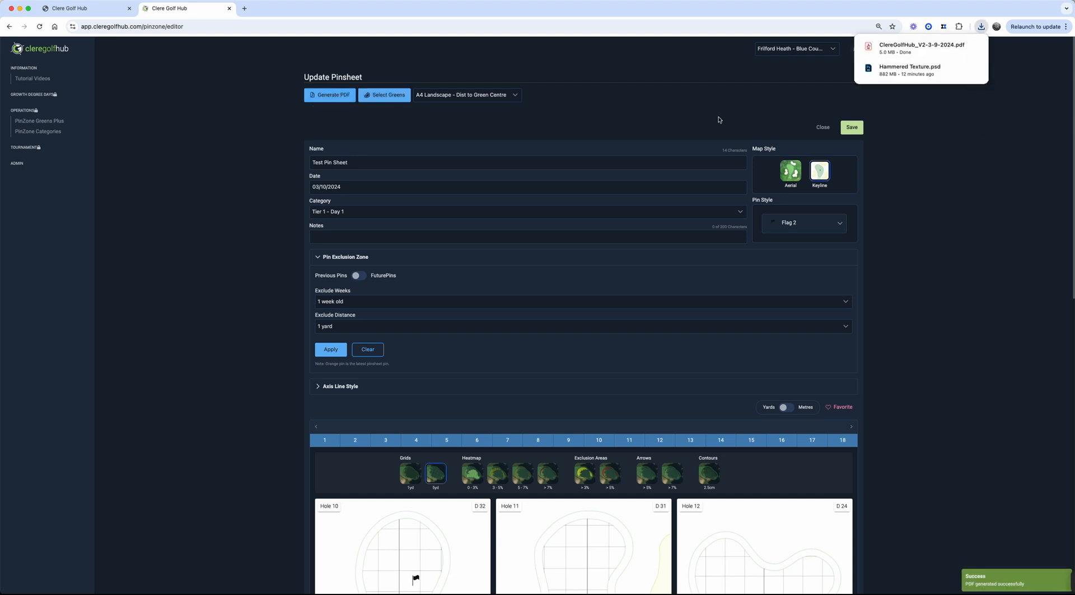
click(915, 48)
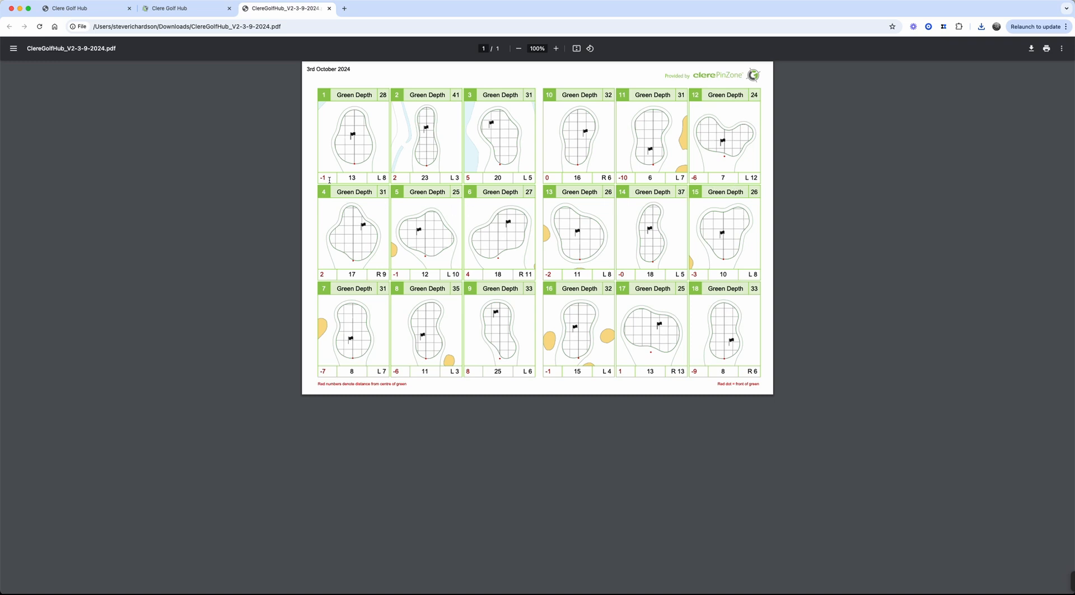
drag(346, 176, 318, 179)
click(394, 178)
click(329, 9)
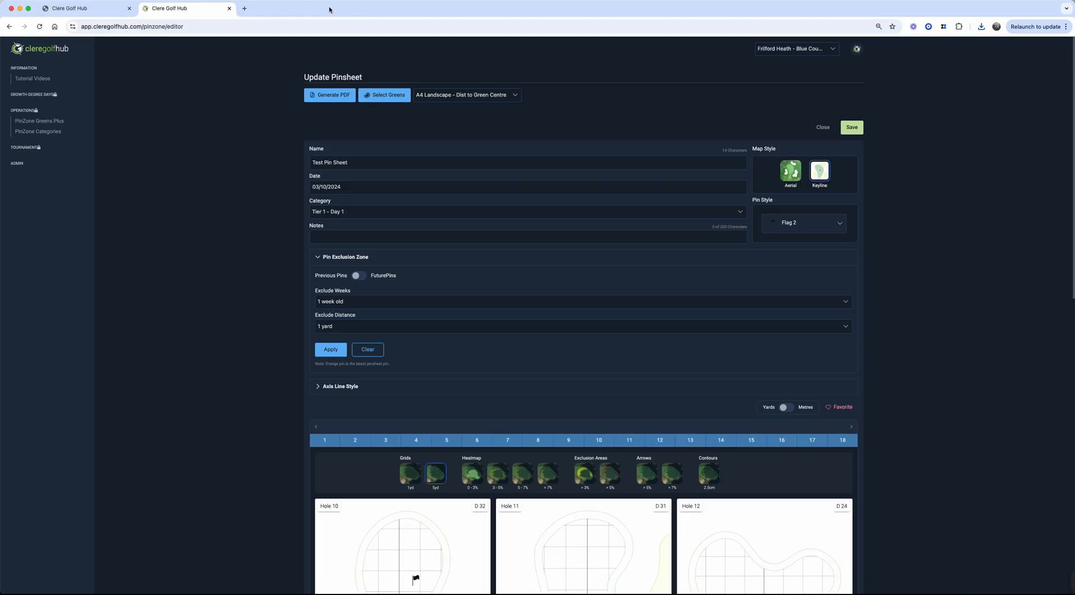
Change the PDF layout to A4 Table portrait
click(512, 100)
scroll(474, 172, down, 3)
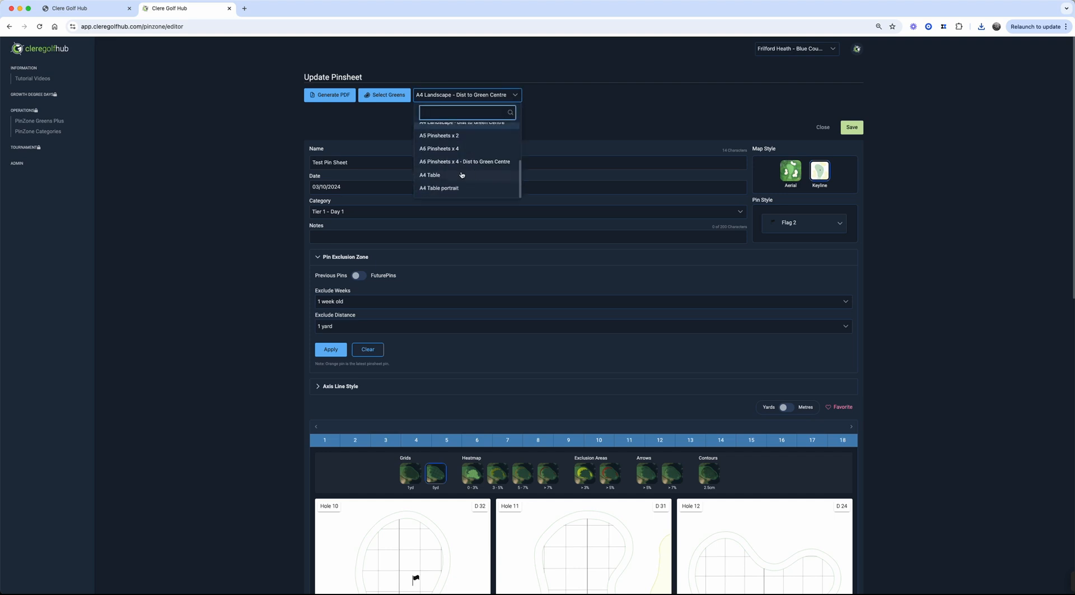
click(433, 187)
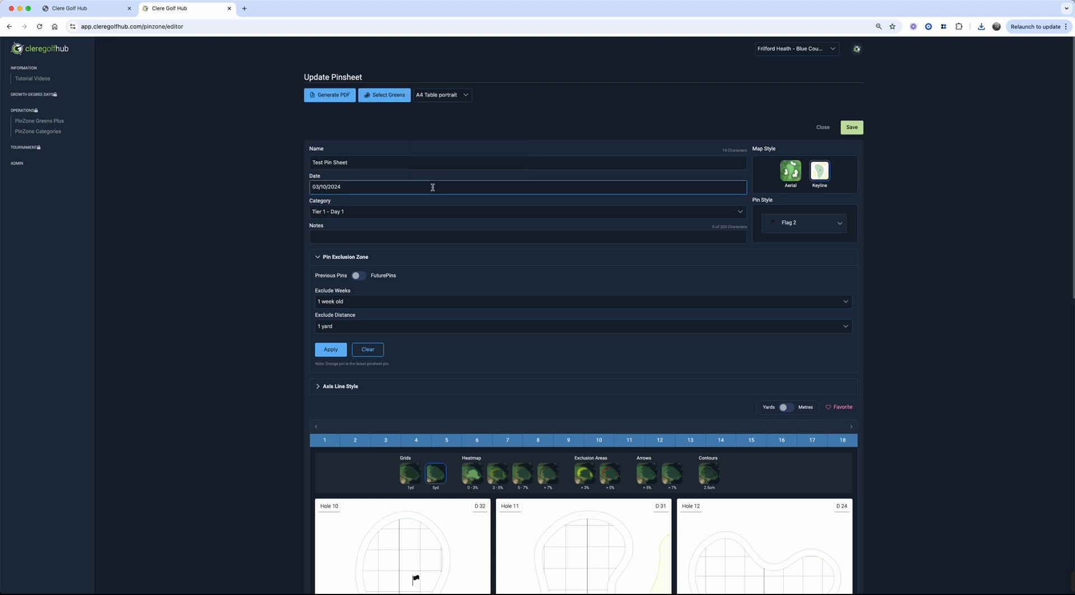
Generate the PDF again with the table layout and open the downloaded file to review it
click(329, 95)
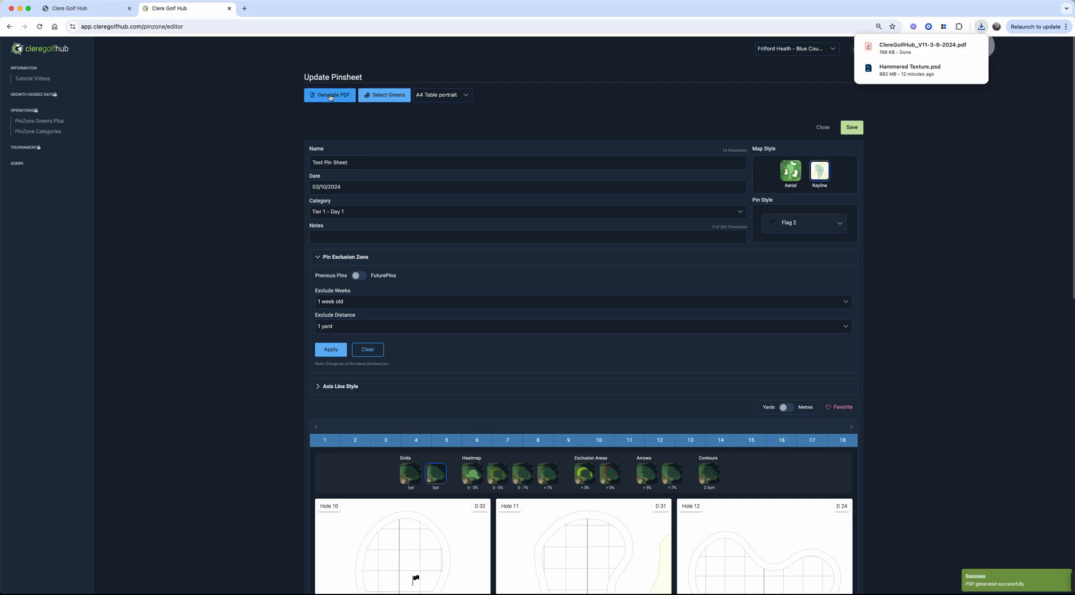
click(920, 45)
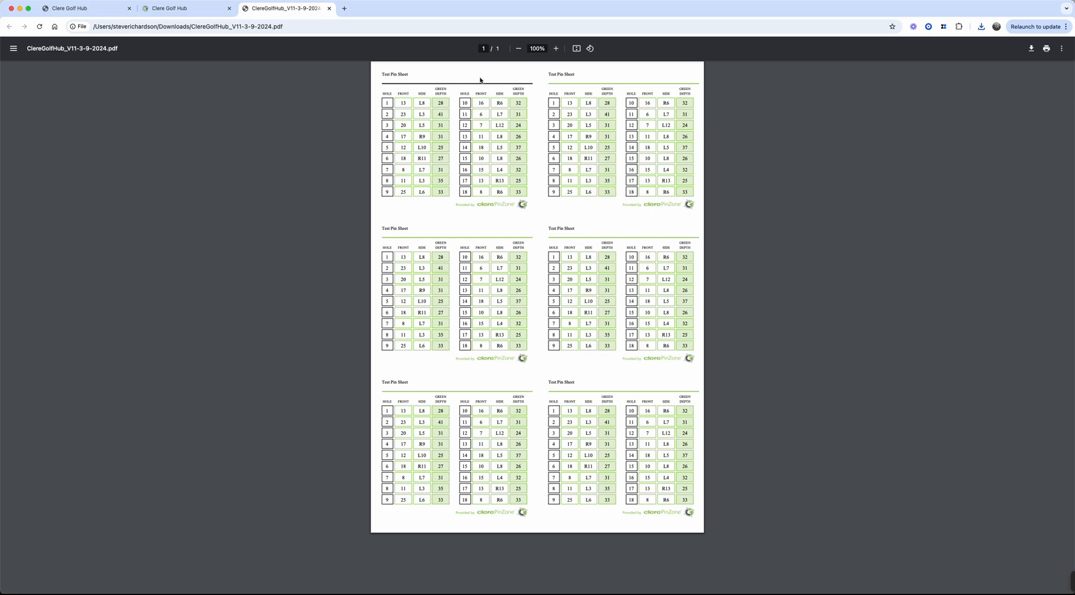
click(329, 8)
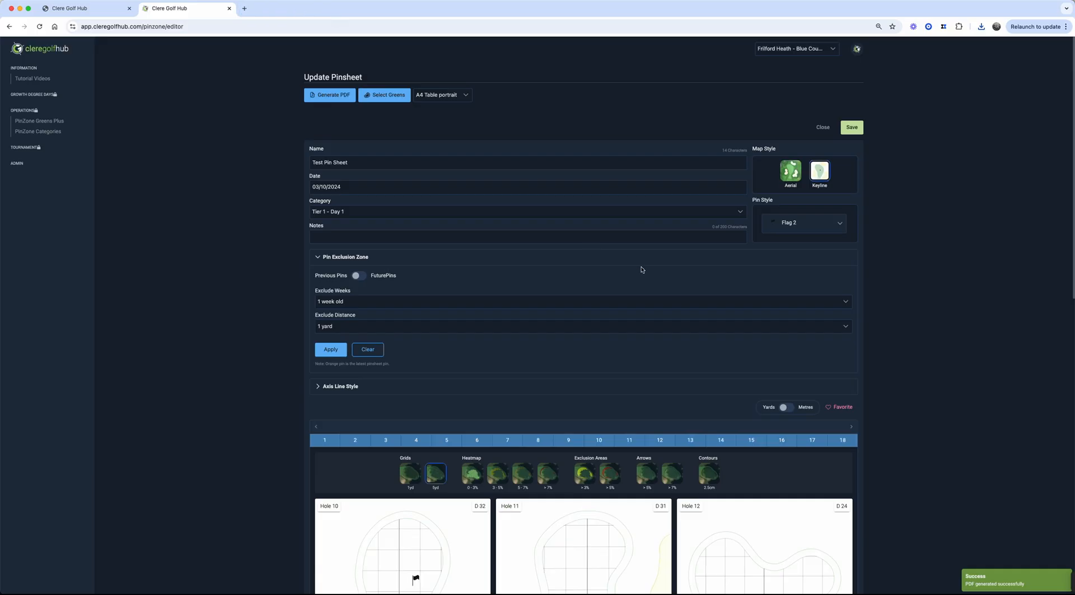
scroll(639, 270, down, 2)
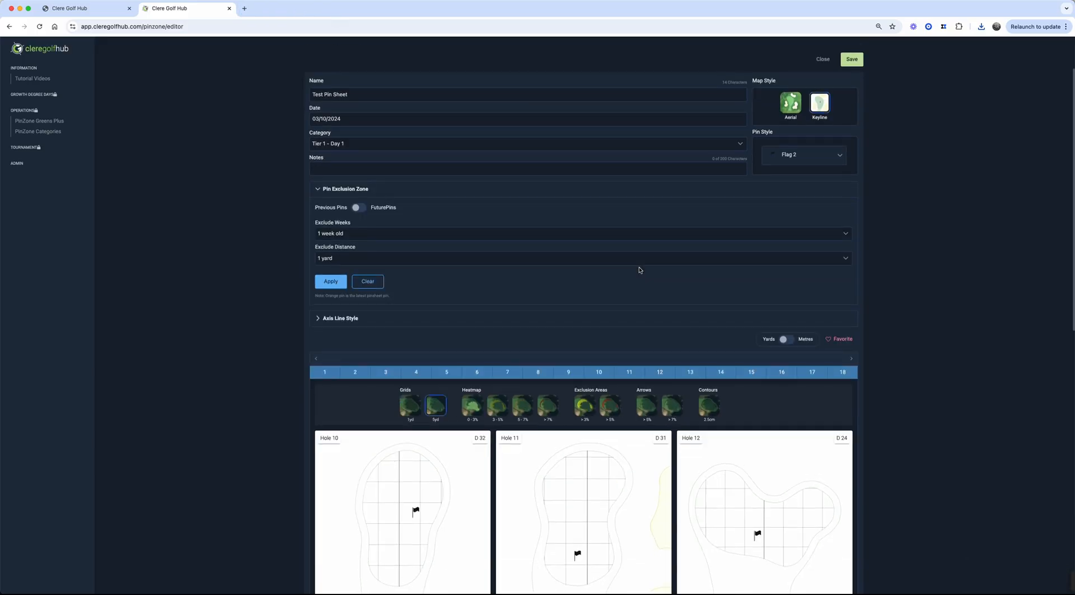